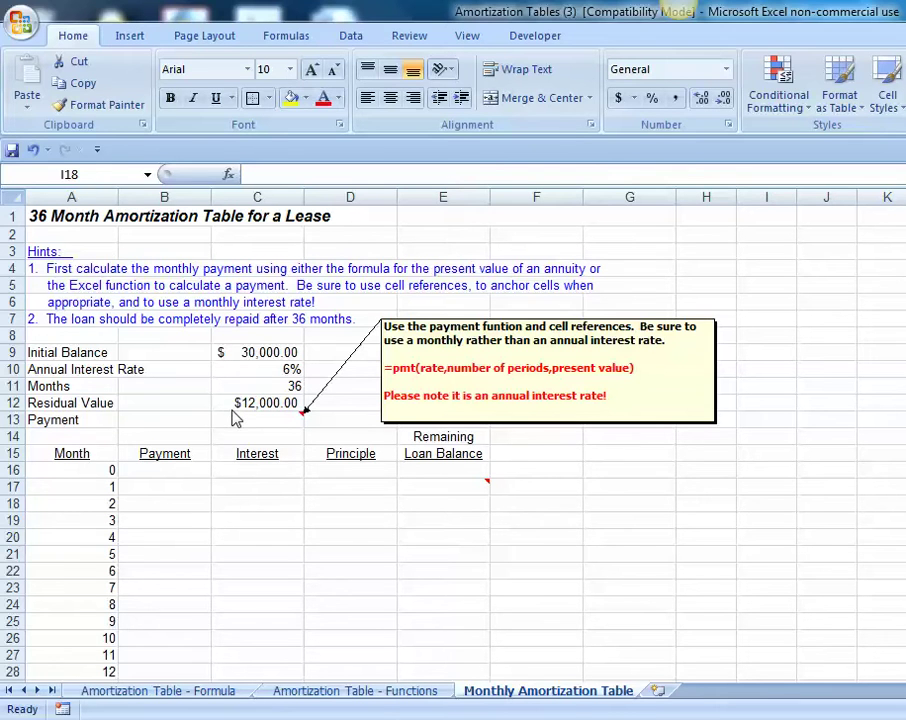
Step: Start a PMT formula in C13 using rate C10/12 and C11's 36 periods
{"action": "left_click", "coordinate": [214, 402]}
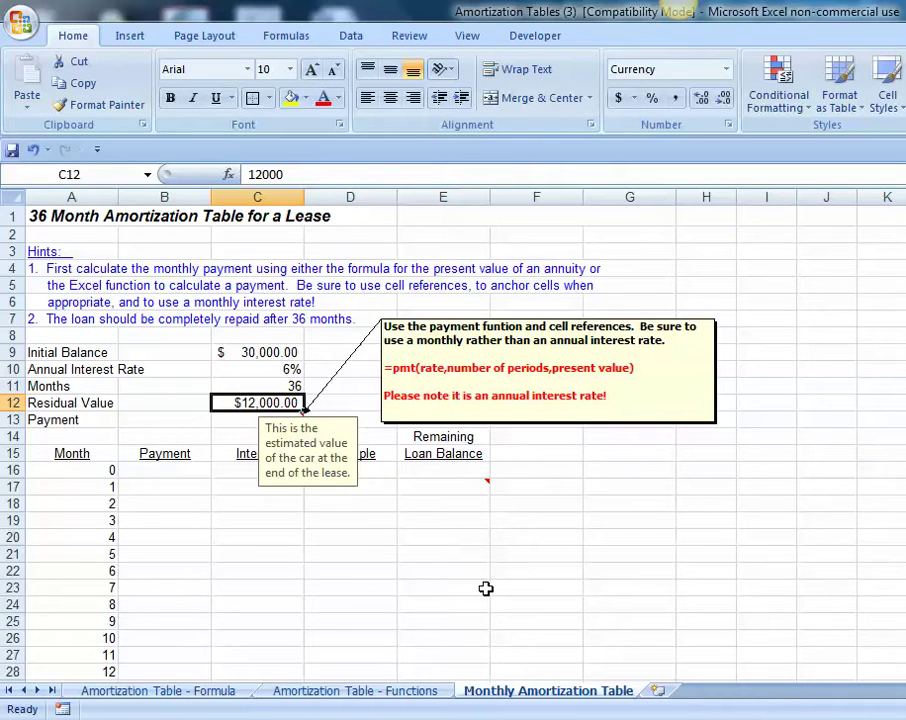
{"action": "left_click", "coordinate": [224, 418]}
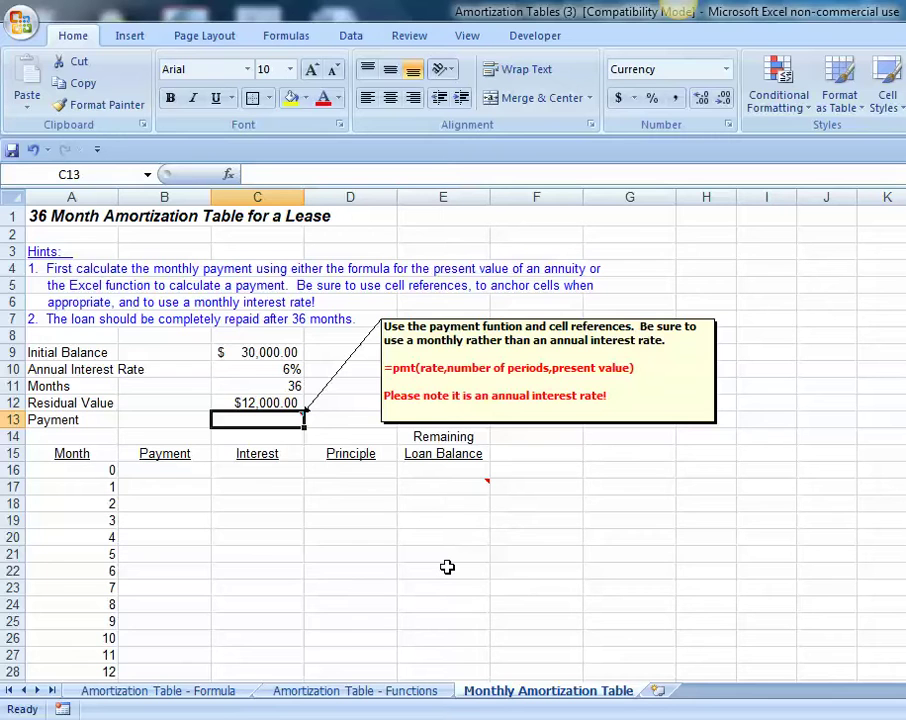
{"action": "type", "text": "=pmt"}
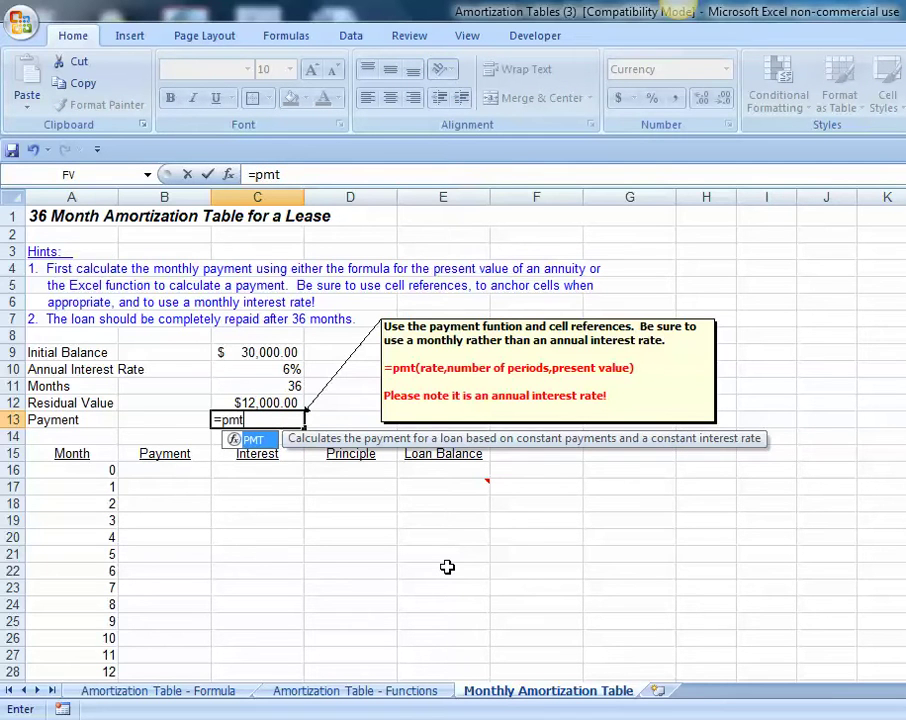
{"action": "type", "text": "("}
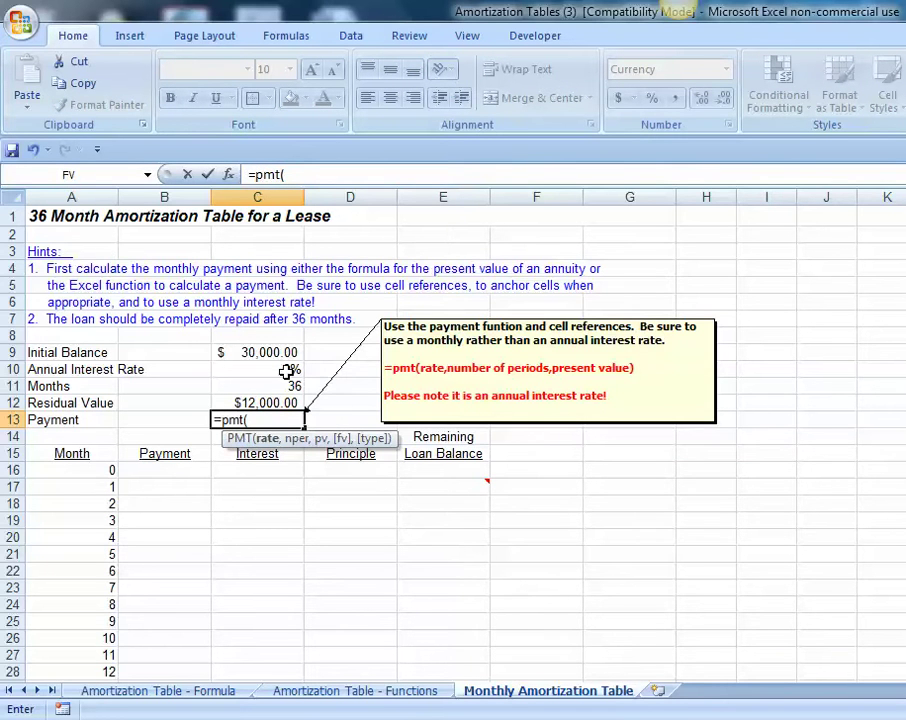
{"action": "left_click", "coordinate": [284, 370]}
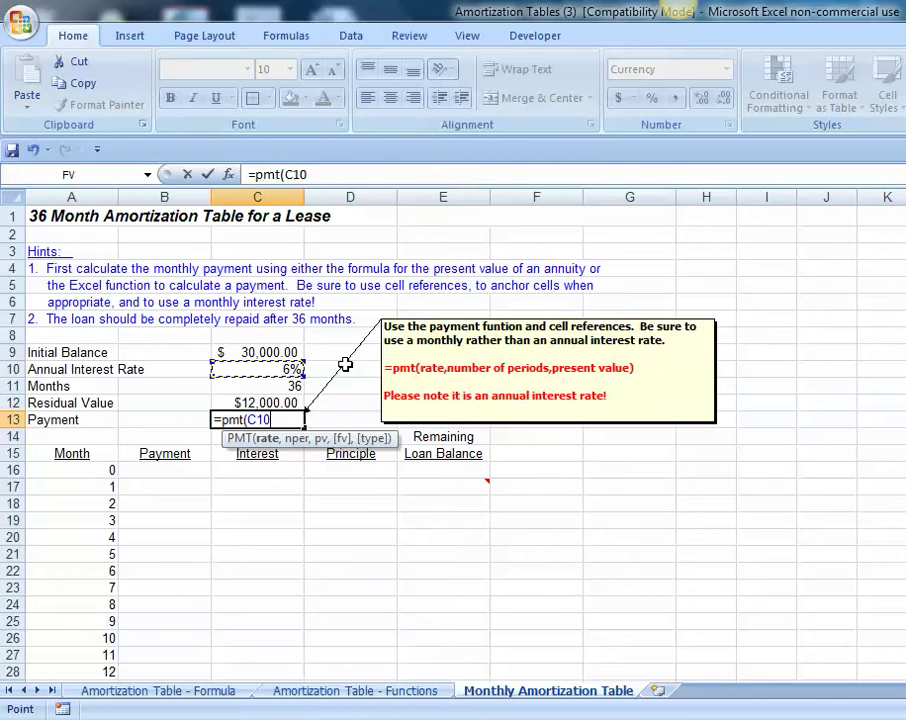
{"action": "type", "text": "/12"}
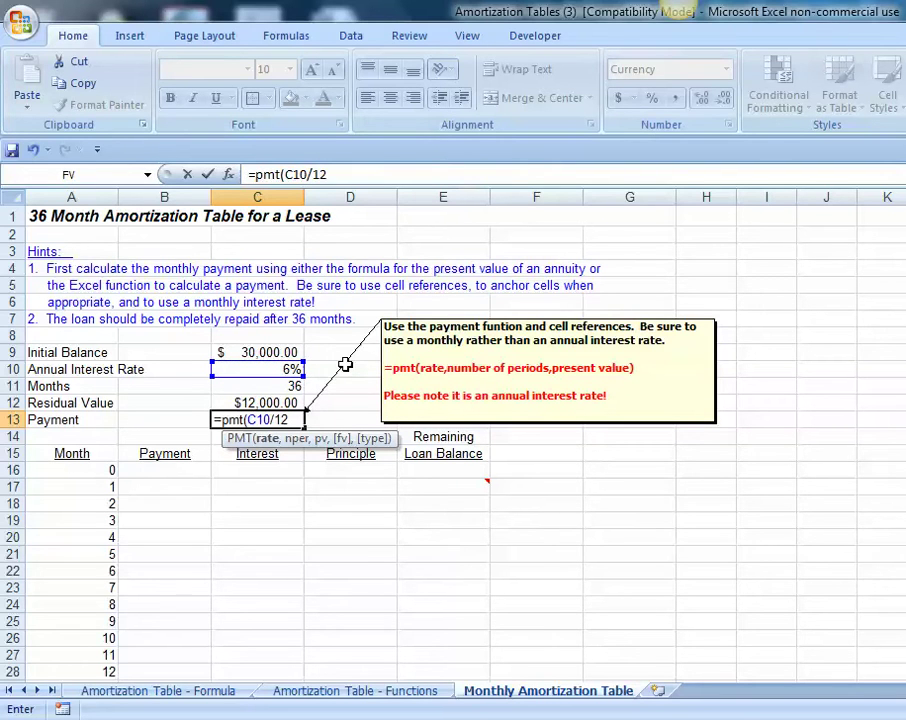
{"action": "type", "text": ","}
{"action": "left_click", "coordinate": [291, 386]}
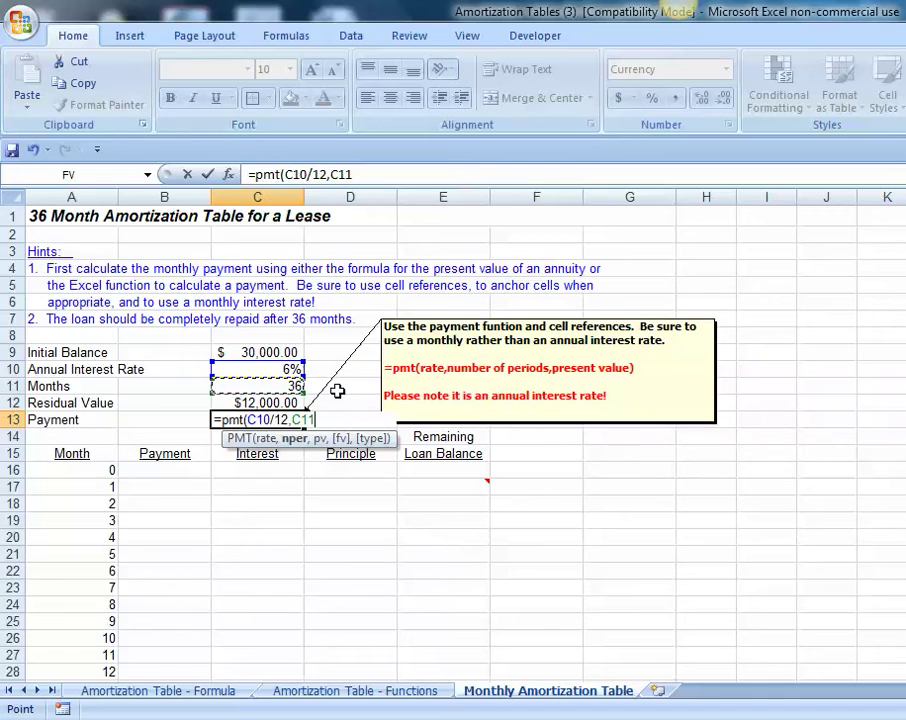
{"action": "type", "text": ","}
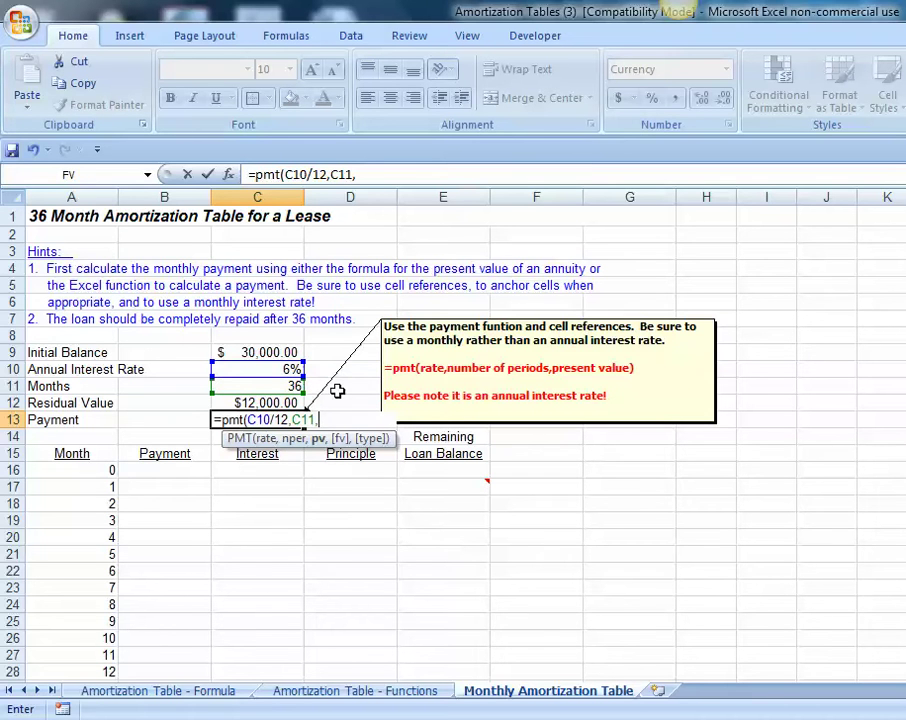
{"action": "type", "text": "-"}
Step: Finish it as =PMT(C10/12,C11,-C9,C12), giving a $607.59 monthly payment
{"action": "left_click", "coordinate": [250, 352]}
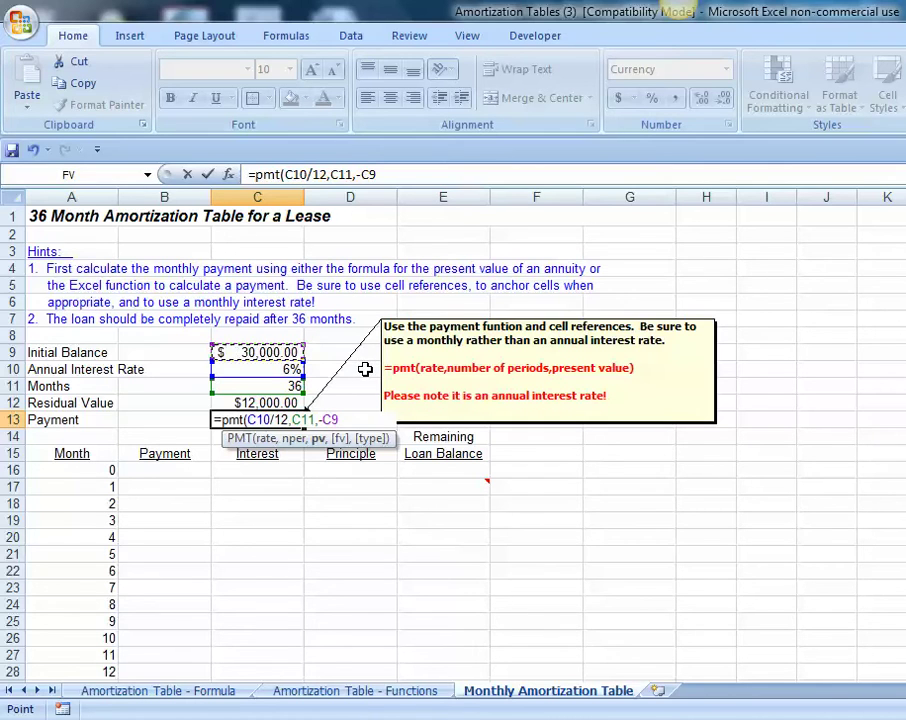
{"action": "type", "text": ","}
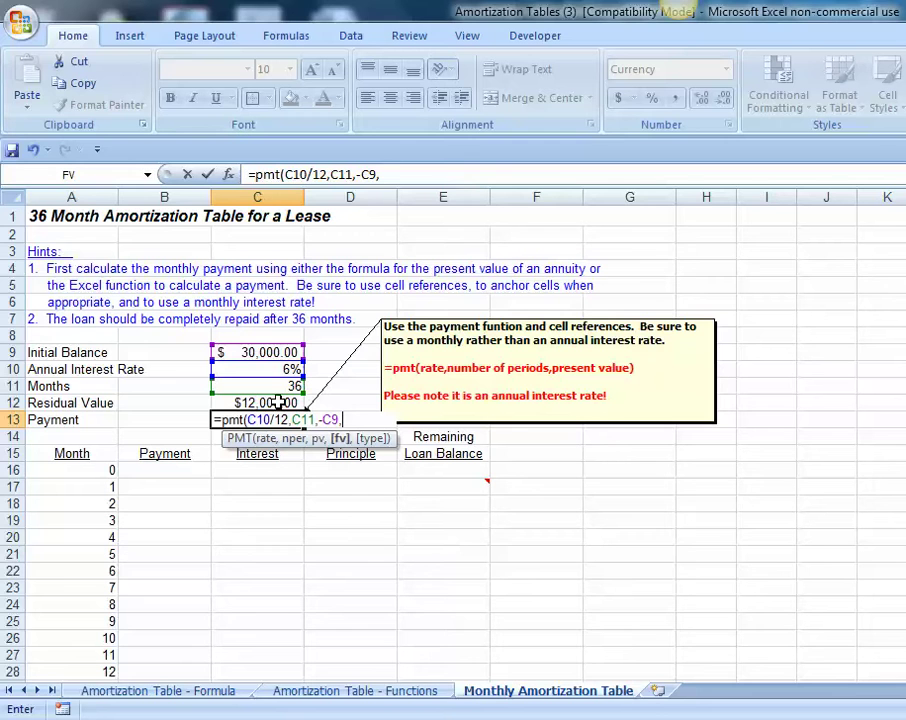
{"action": "left_click", "coordinate": [279, 402]}
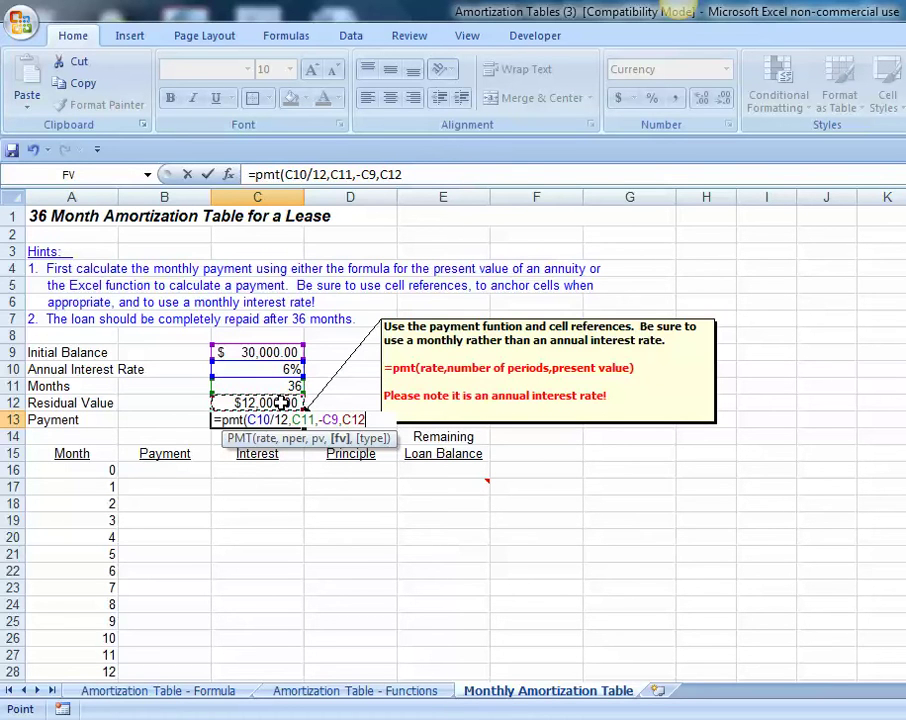
{"action": "type", "text": ")"}
{"action": "key", "text": "Return"}
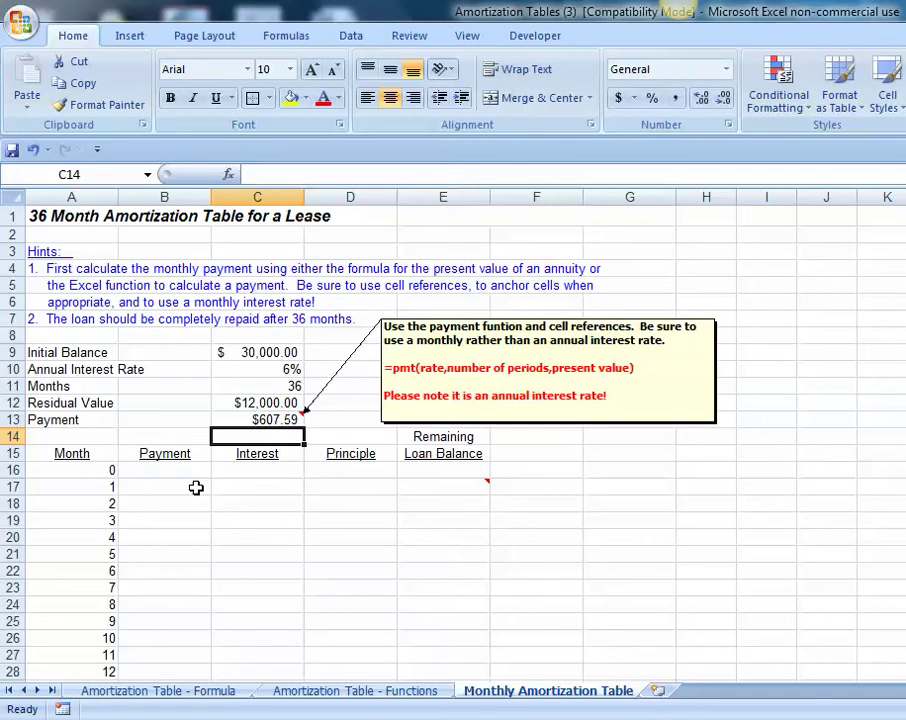
{"action": "left_click", "coordinate": [258, 401]}
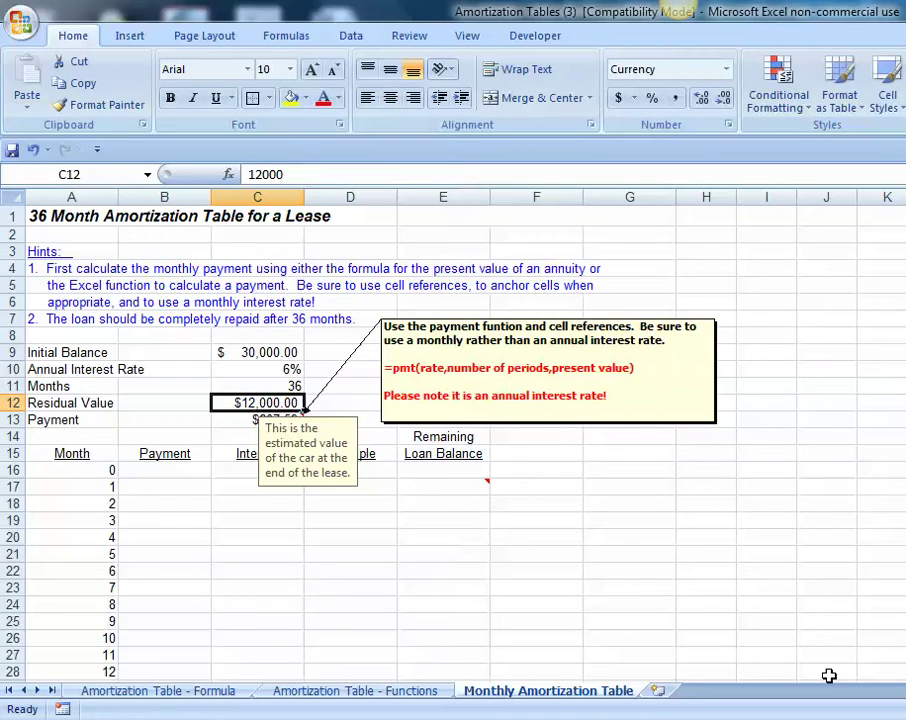
{"action": "type", "text": "0"}
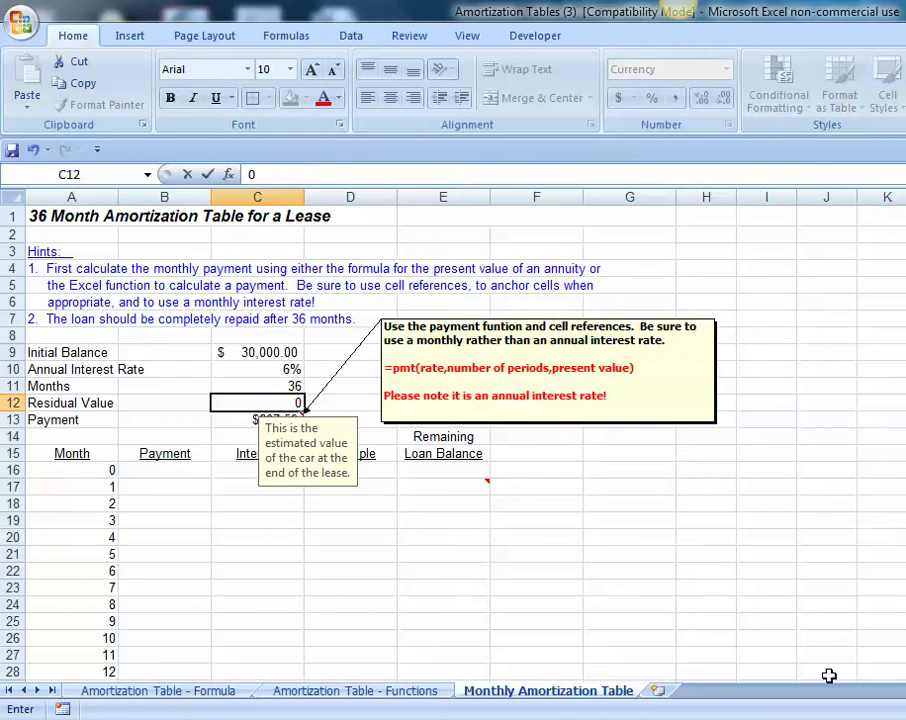
{"action": "key", "text": "Return"}
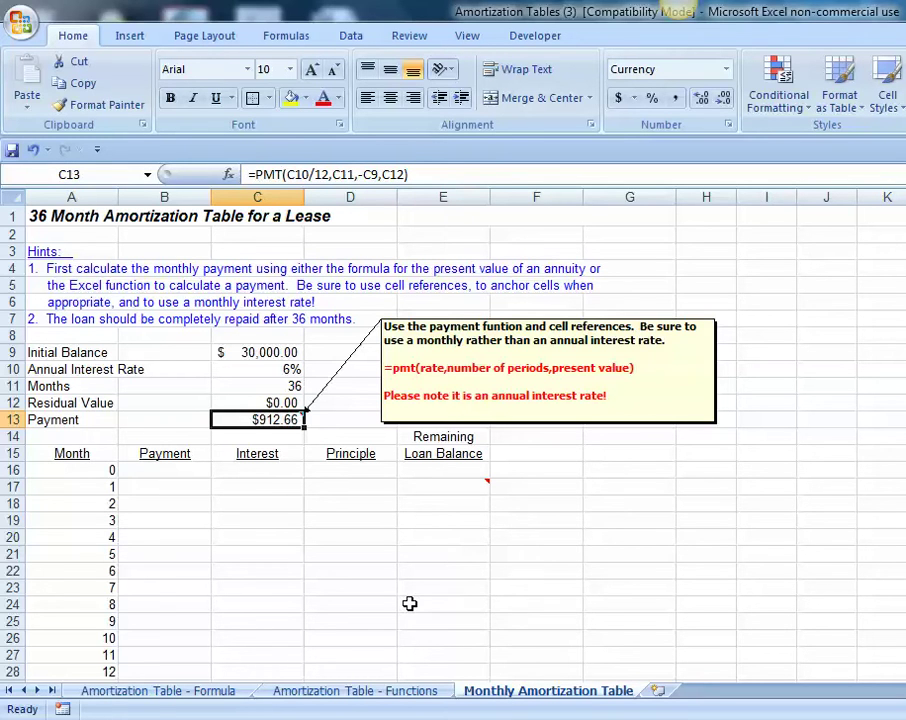
{"action": "left_click", "coordinate": [35, 155]}
{"action": "left_click", "coordinate": [184, 537]}
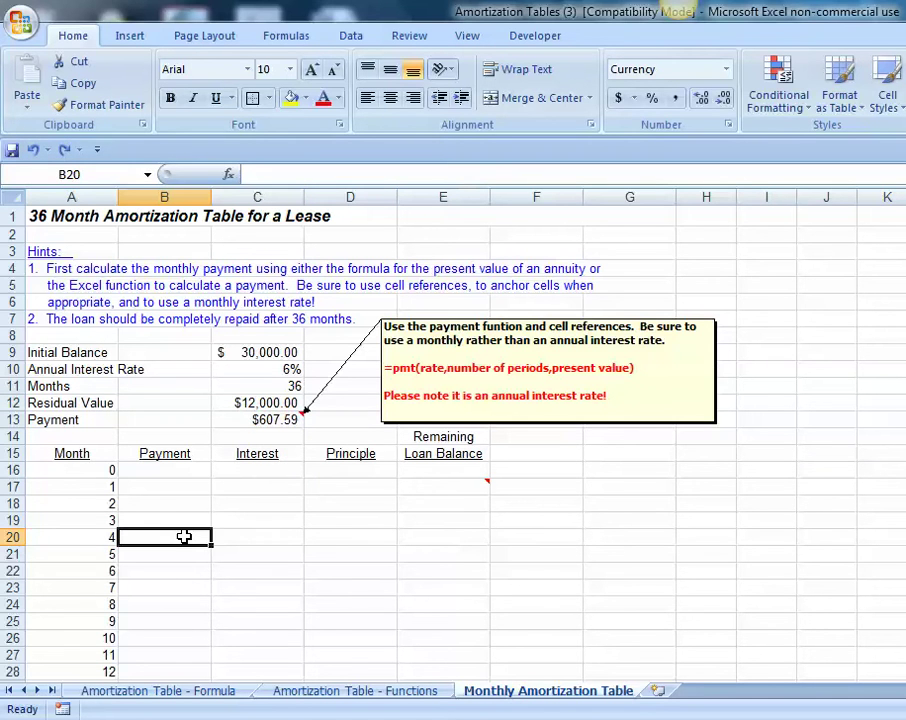
Step: Set month 1 payment B17 to the anchored monthly payment =$C$13
{"action": "left_click", "coordinate": [166, 486]}
{"action": "type", "text": "="}
{"action": "left_click", "coordinate": [267, 424]}
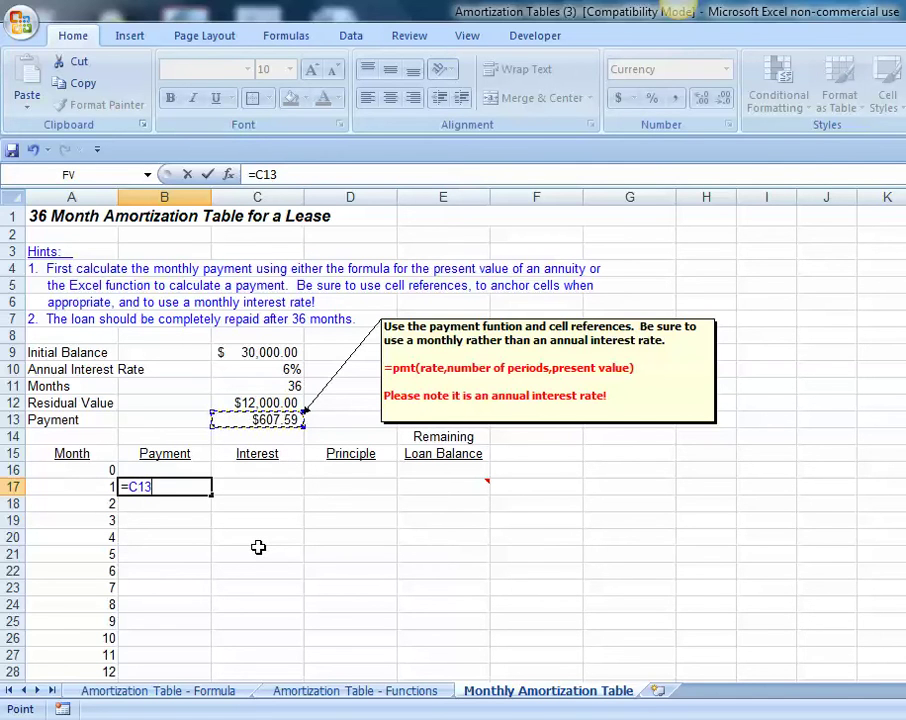
{"action": "key", "text": "F4"}
{"action": "key", "text": "Return"}
Step: Enter month 1 interest in C17 as =E16*$C$10/12
{"action": "left_click", "coordinate": [251, 490]}
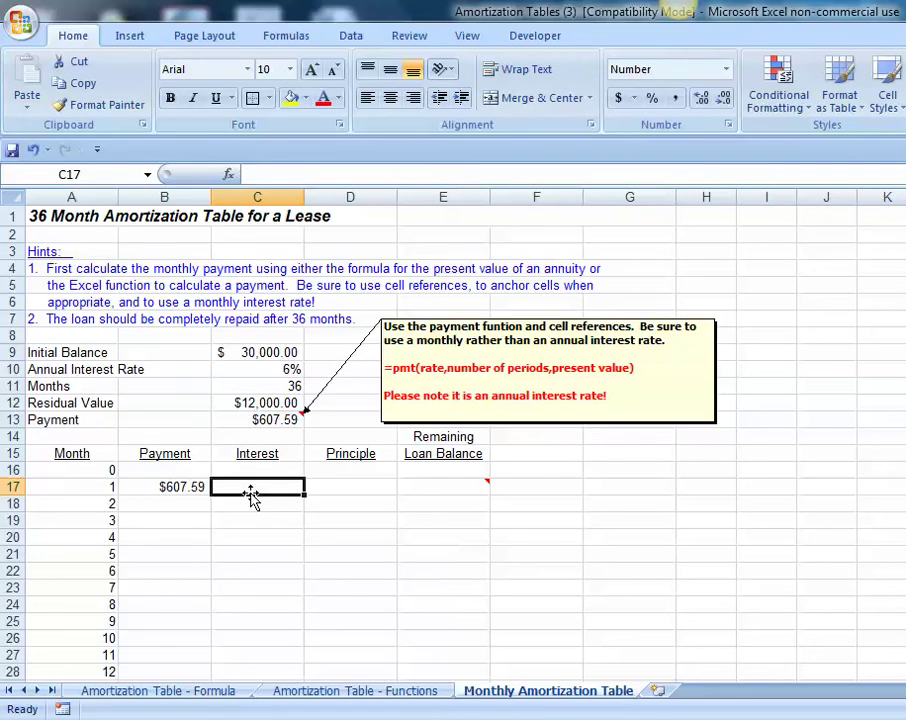
{"action": "type", "text": "="}
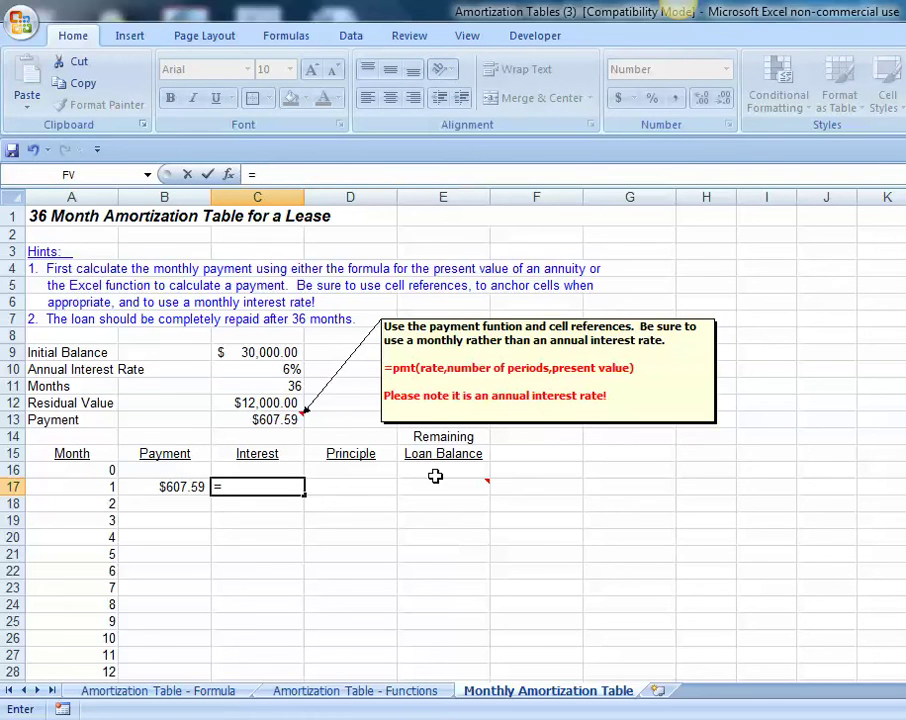
{"action": "left_click", "coordinate": [435, 470]}
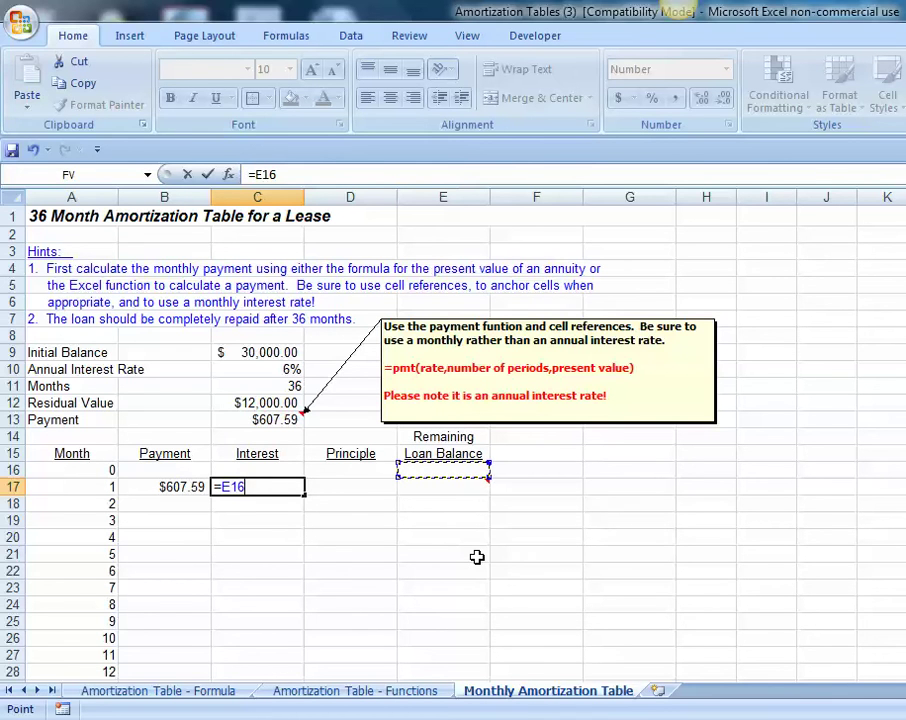
{"action": "type", "text": "*"}
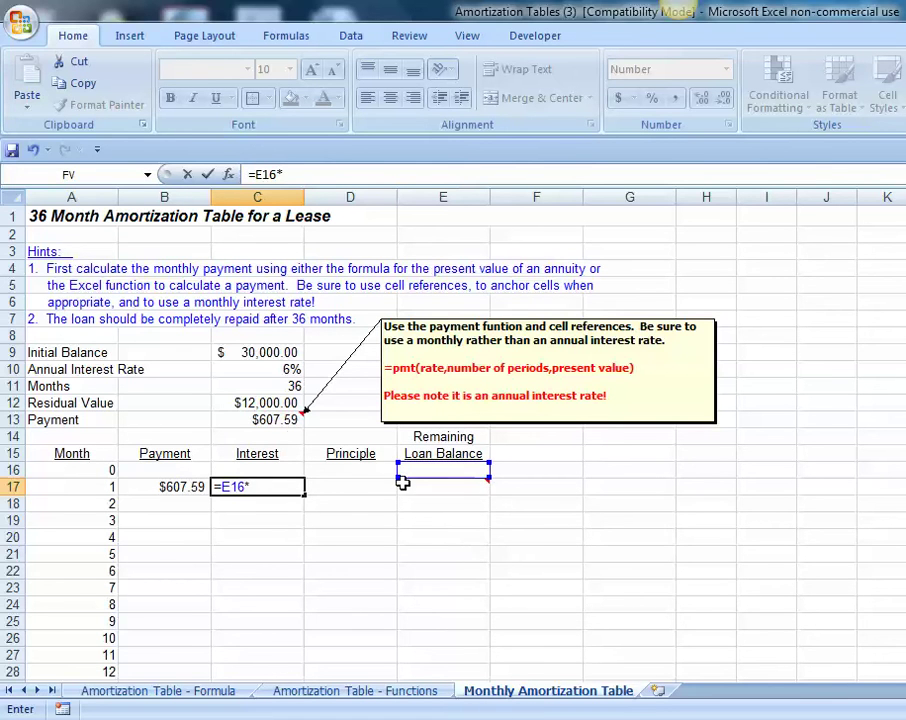
{"action": "left_click", "coordinate": [277, 372]}
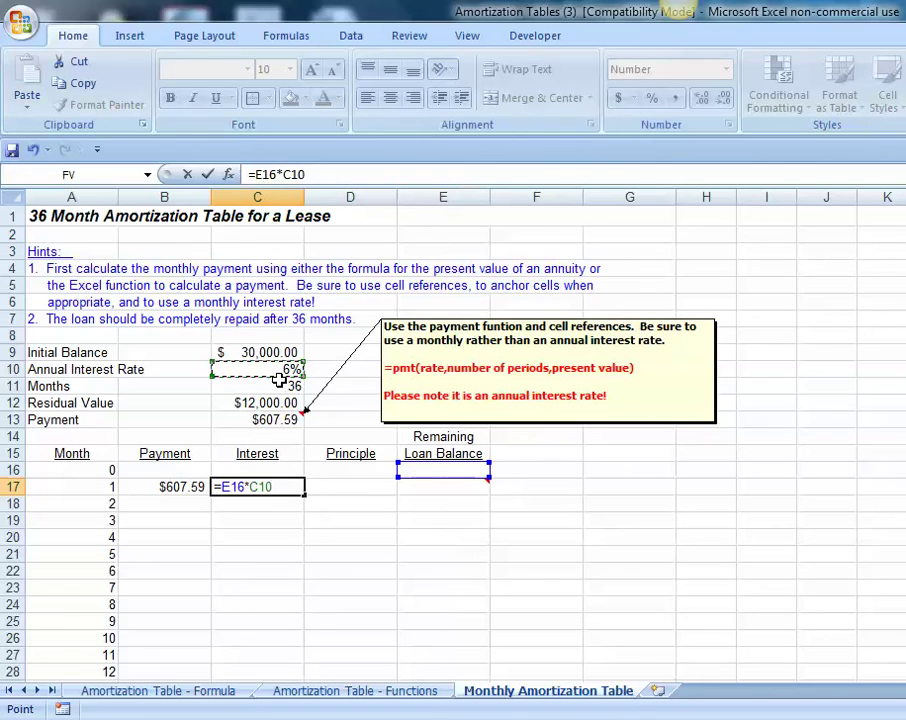
{"action": "type", "text": "/12"}
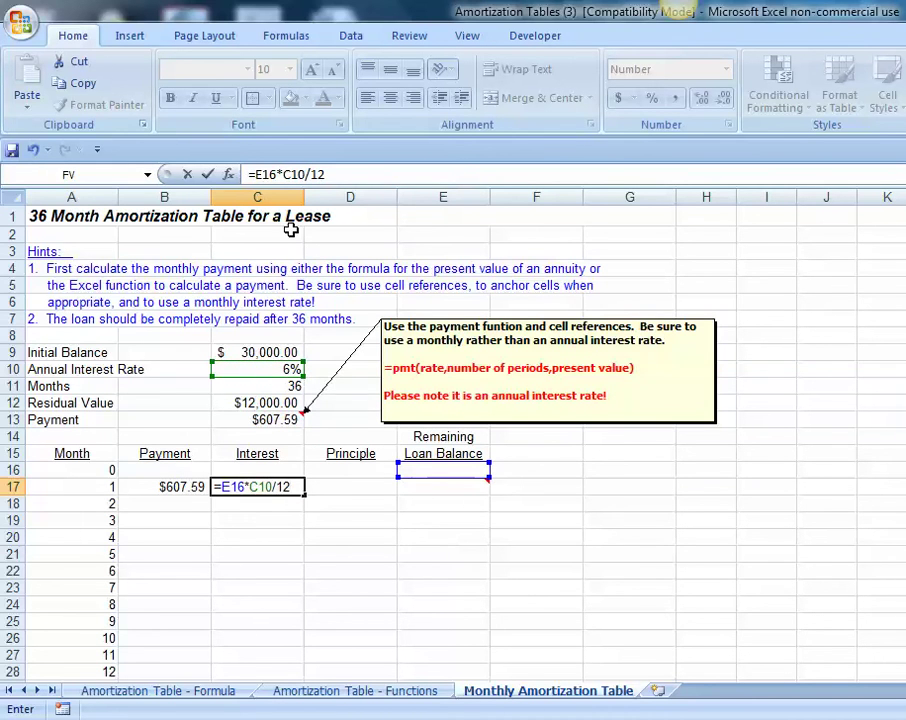
{"action": "left_click", "coordinate": [290, 172]}
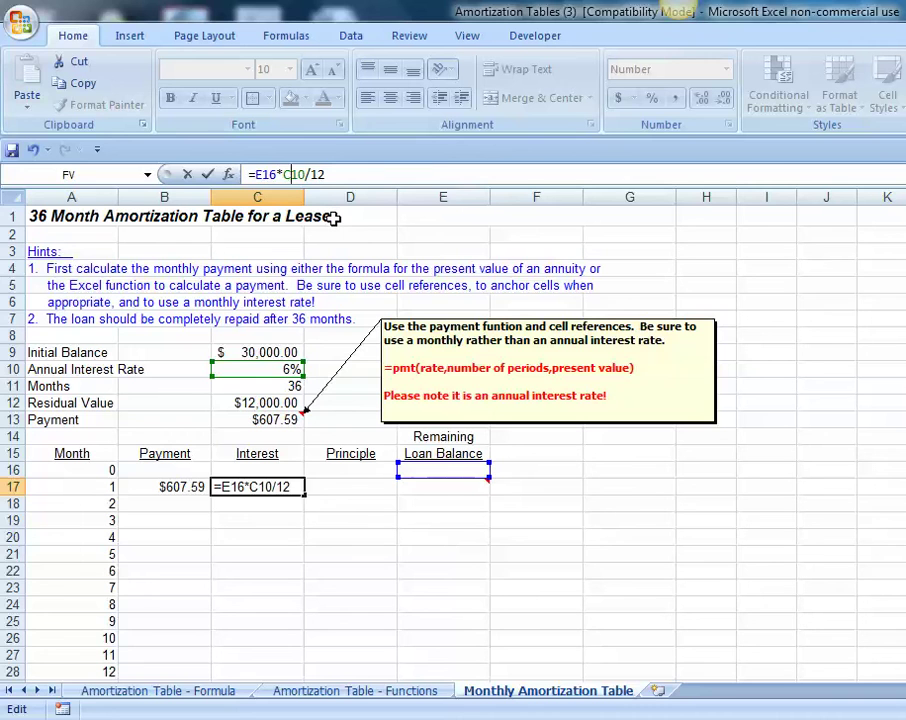
{"action": "key", "text": "F4"}
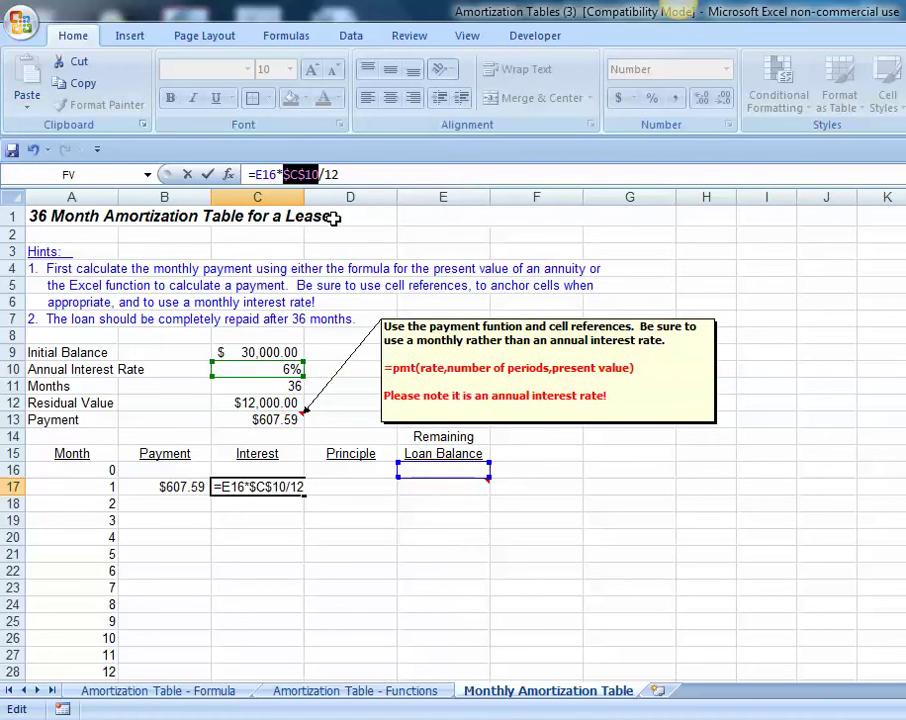
{"action": "key", "text": "Return"}
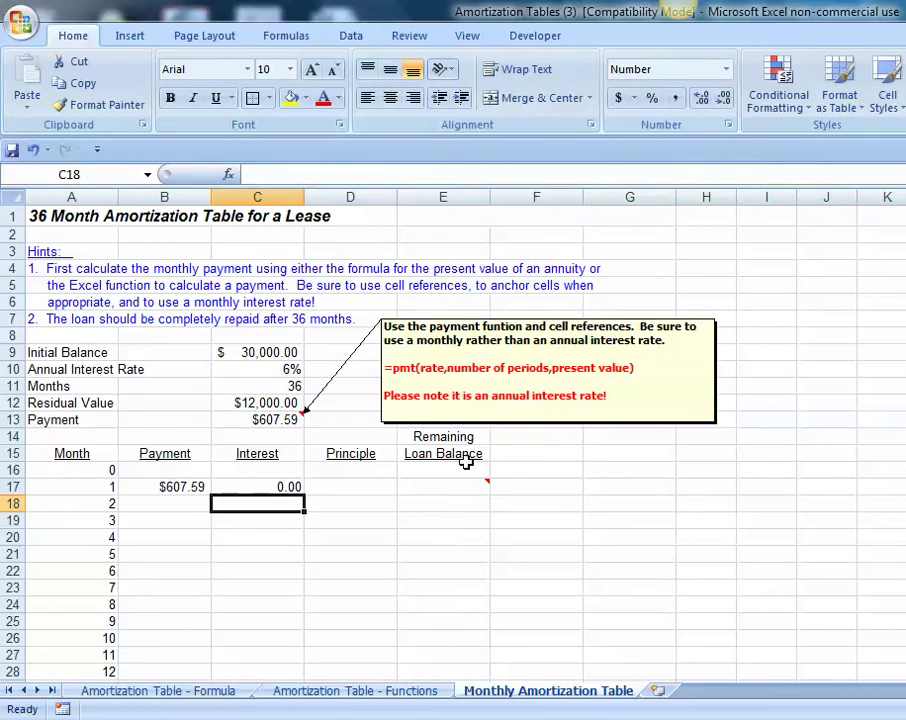
{"action": "left_click", "coordinate": [462, 470]}
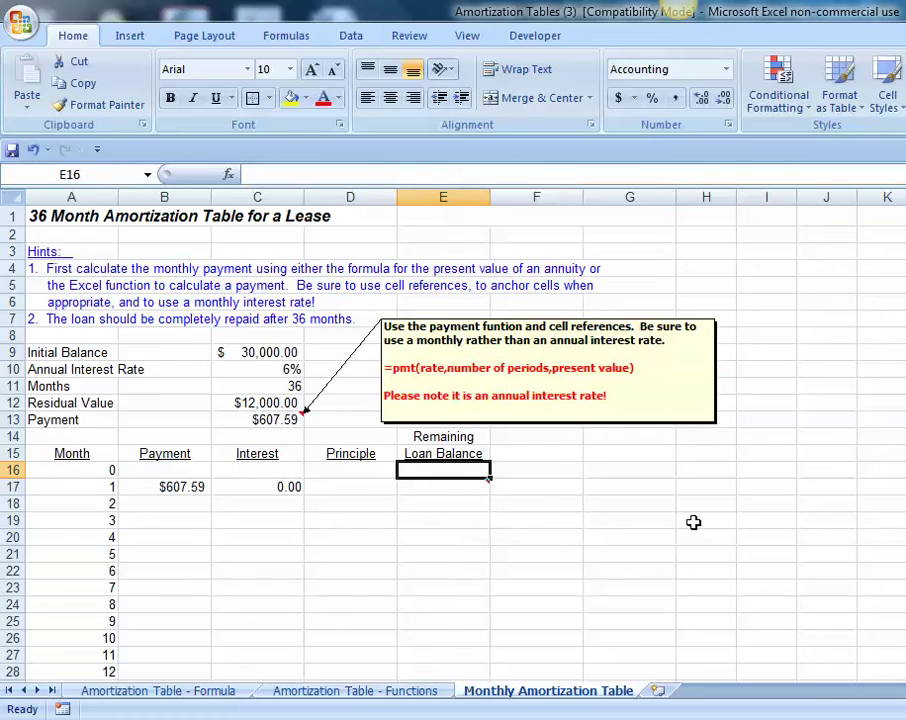
Step: Set opening balance E16 to =C9 and month 1 principal D17 to =B17-C17 ($457.59)
{"action": "type", "text": "="}
{"action": "left_click", "coordinate": [258, 352]}
{"action": "key", "text": "Return"}
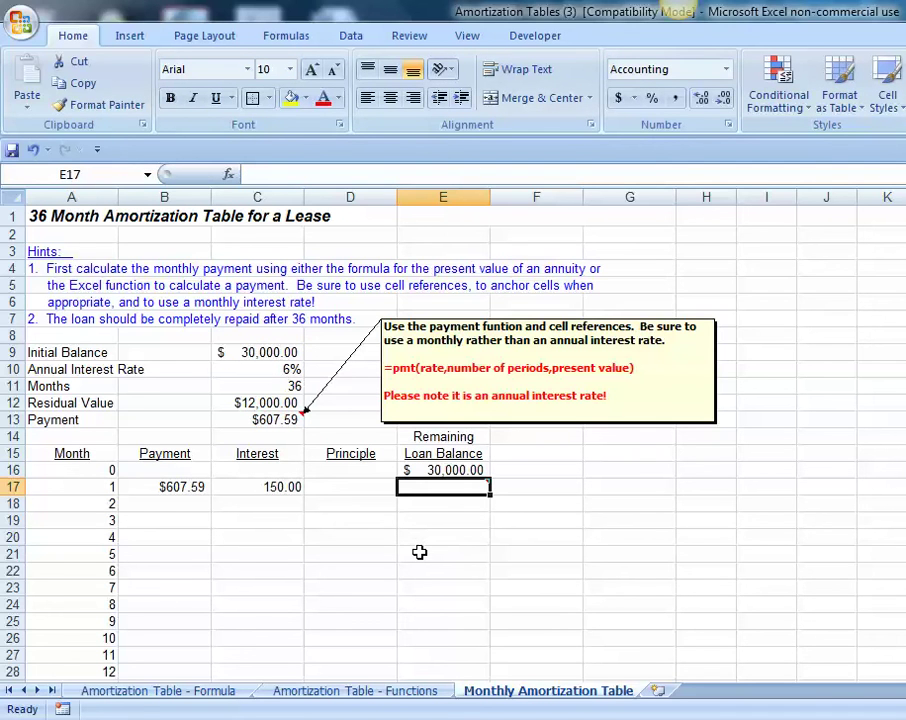
{"action": "left_click", "coordinate": [364, 484]}
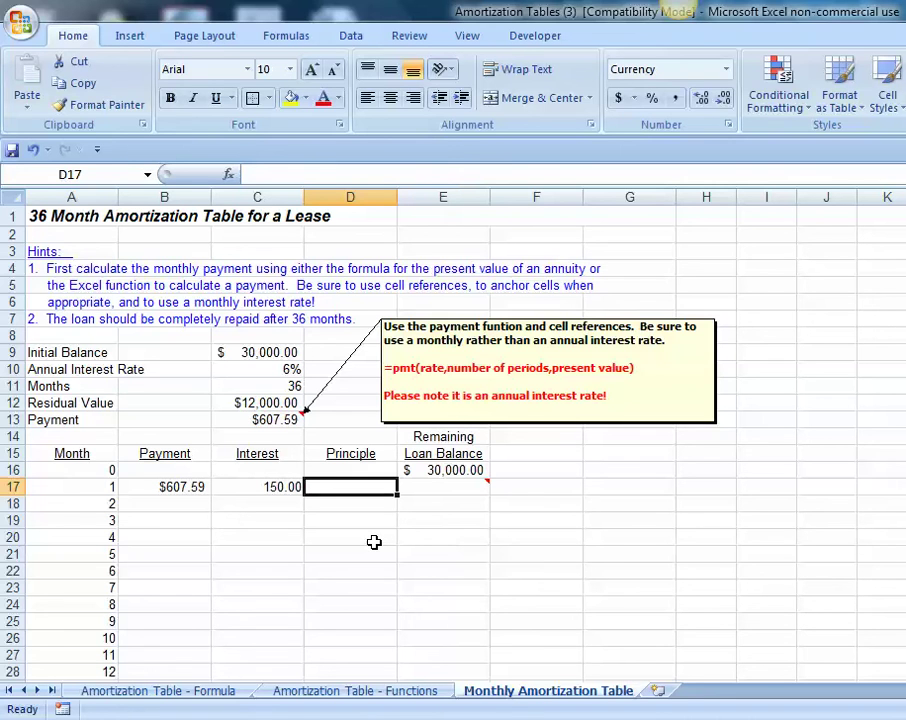
{"action": "type", "text": "="}
{"action": "left_click", "coordinate": [176, 487]}
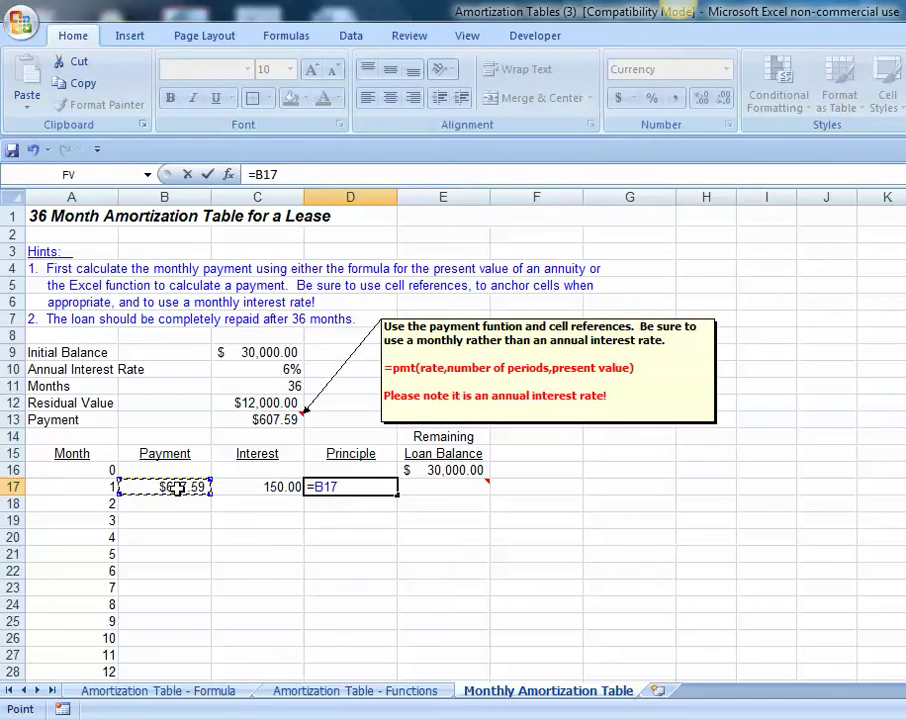
{"action": "type", "text": "-"}
{"action": "left_click", "coordinate": [268, 487]}
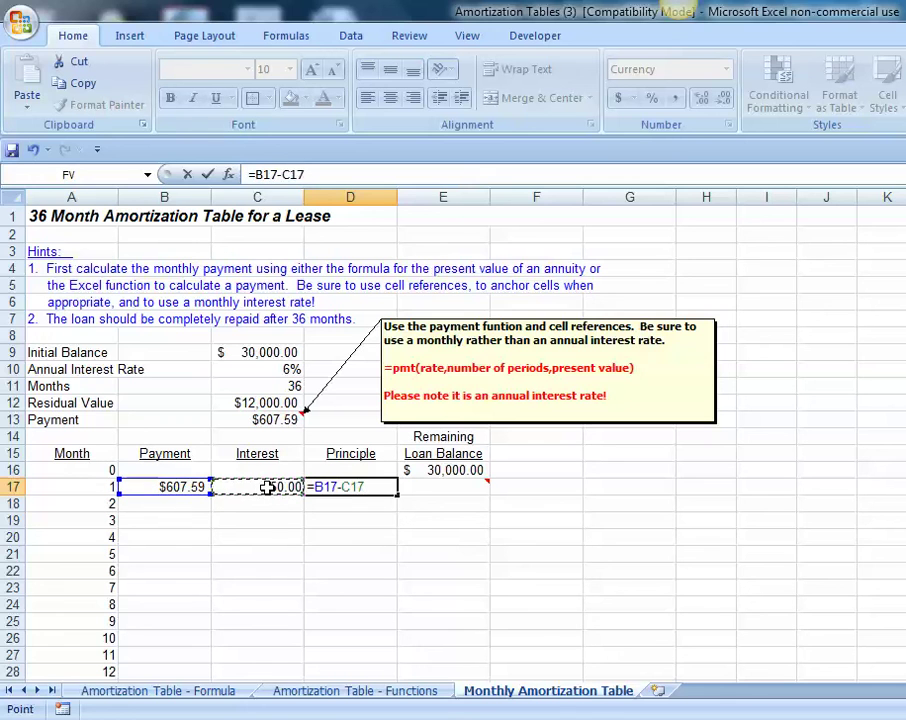
{"action": "key", "text": "Return"}
Step: Enter month 1 remaining balance in E17 as =E16-D17, giving $29,542.41
{"action": "left_click", "coordinate": [427, 485]}
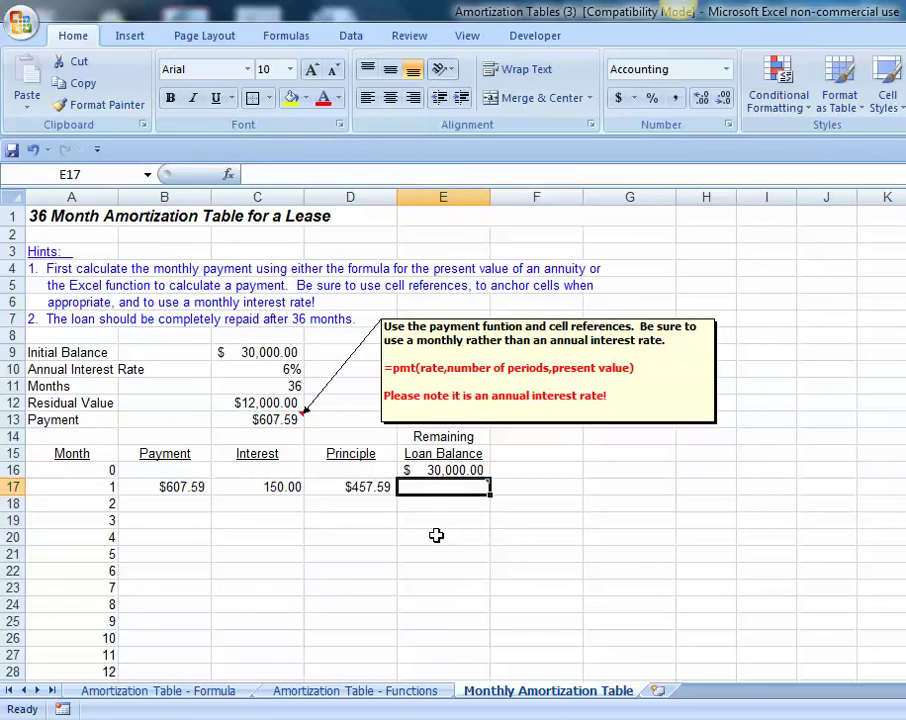
{"action": "type", "text": "="}
{"action": "left_click", "coordinate": [440, 470]}
{"action": "type", "text": "-"}
{"action": "left_click", "coordinate": [362, 487]}
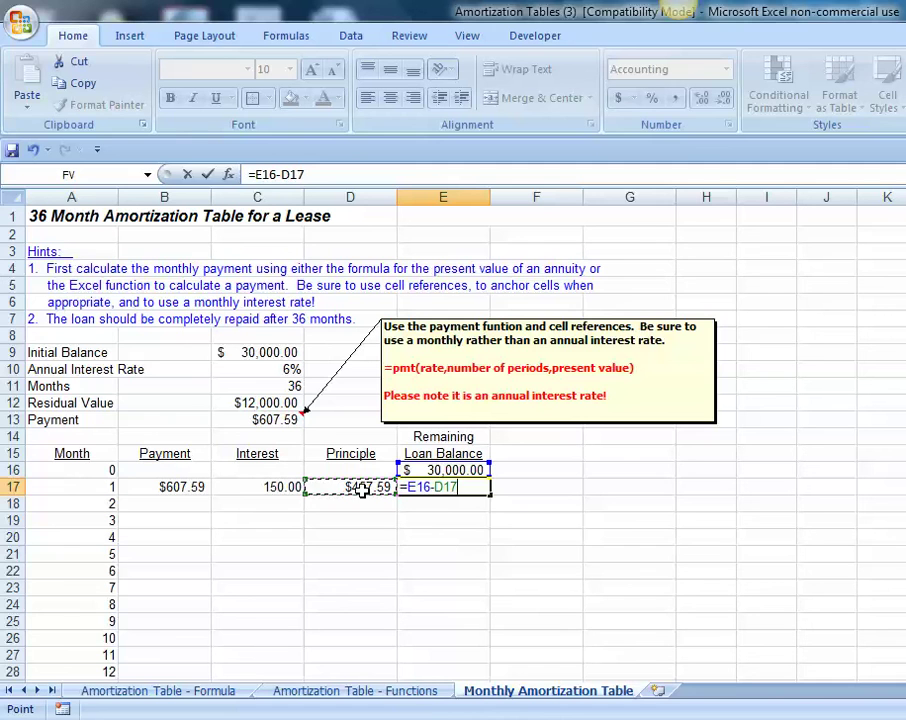
{"action": "key", "text": "Return"}
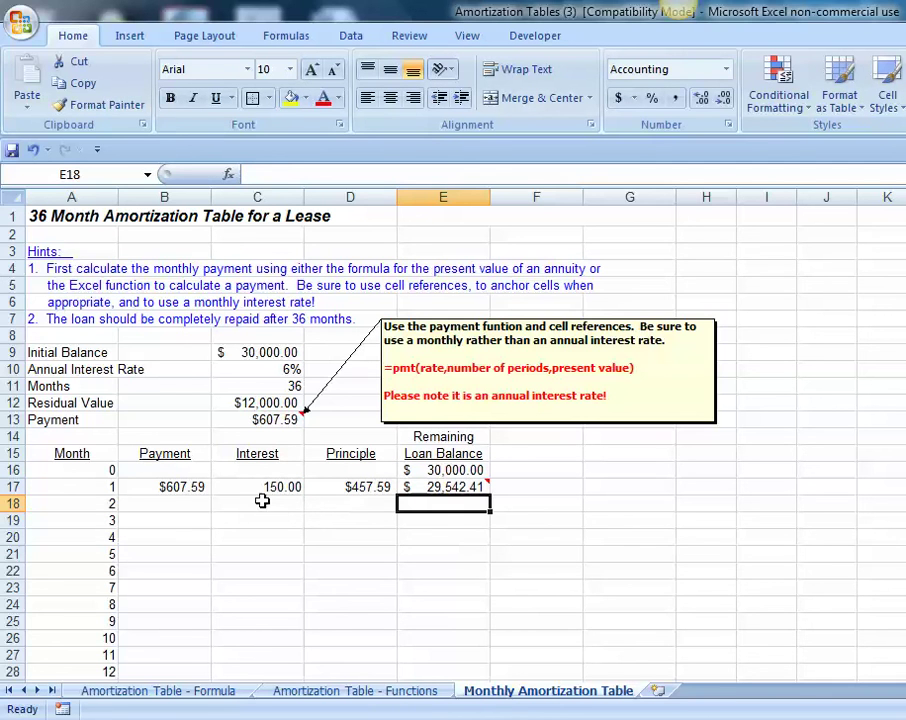
Step: Fill B17:E17 down to row 52 and confirm E52 ends at $12,000.00
{"action": "left_click_drag", "start_coordinate": [164, 486], "coordinate": [488, 656]}
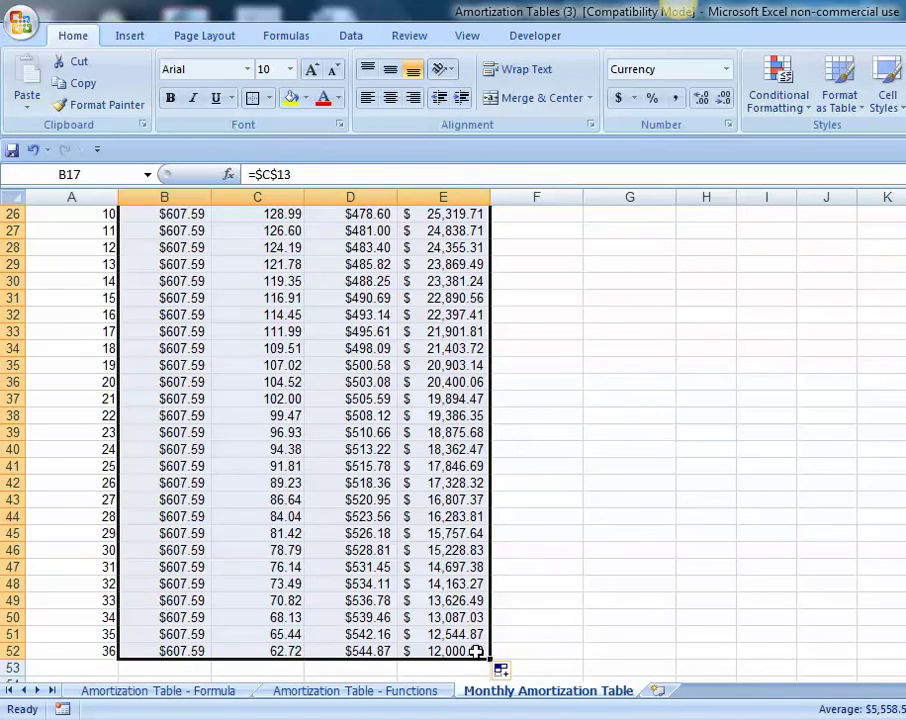
{"action": "left_click", "coordinate": [465, 650]}
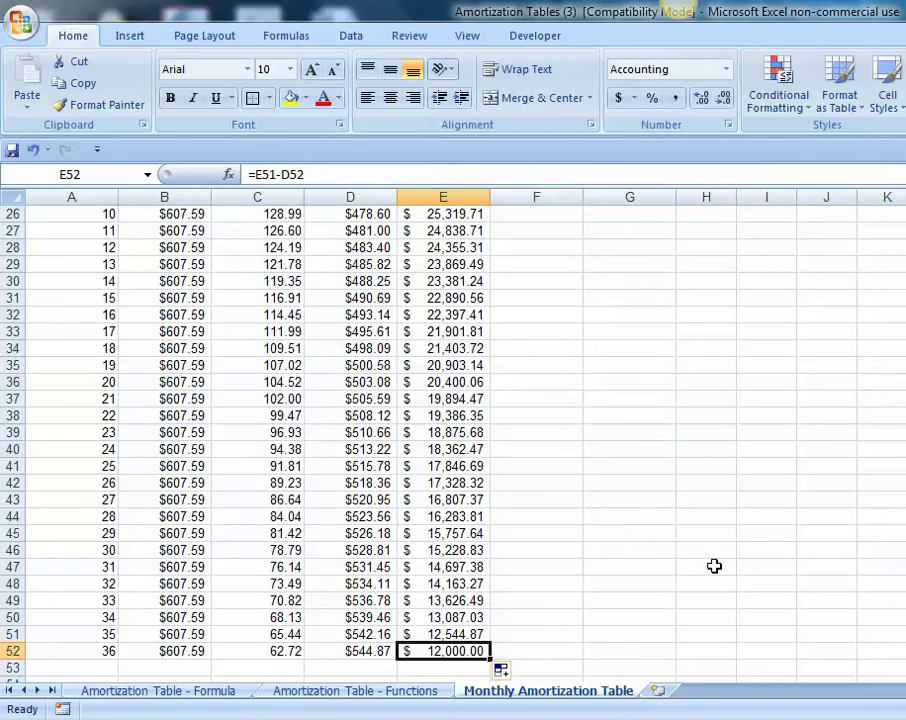
{"action": "scroll", "coordinate": [714, 566], "scroll_direction": "up", "scroll_amount": 8}
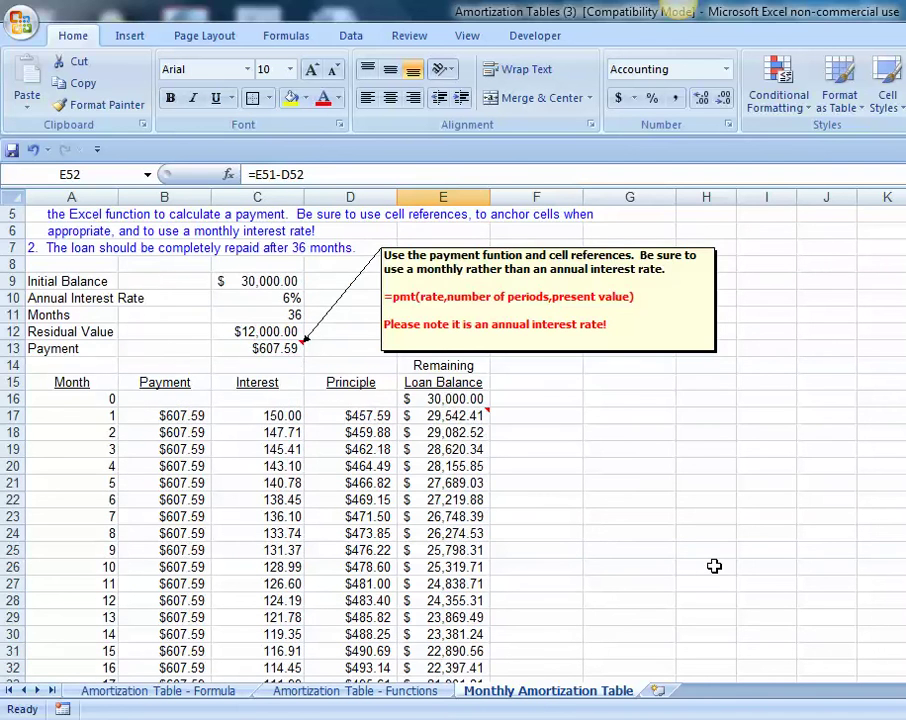
{"action": "left_click", "coordinate": [243, 381]}
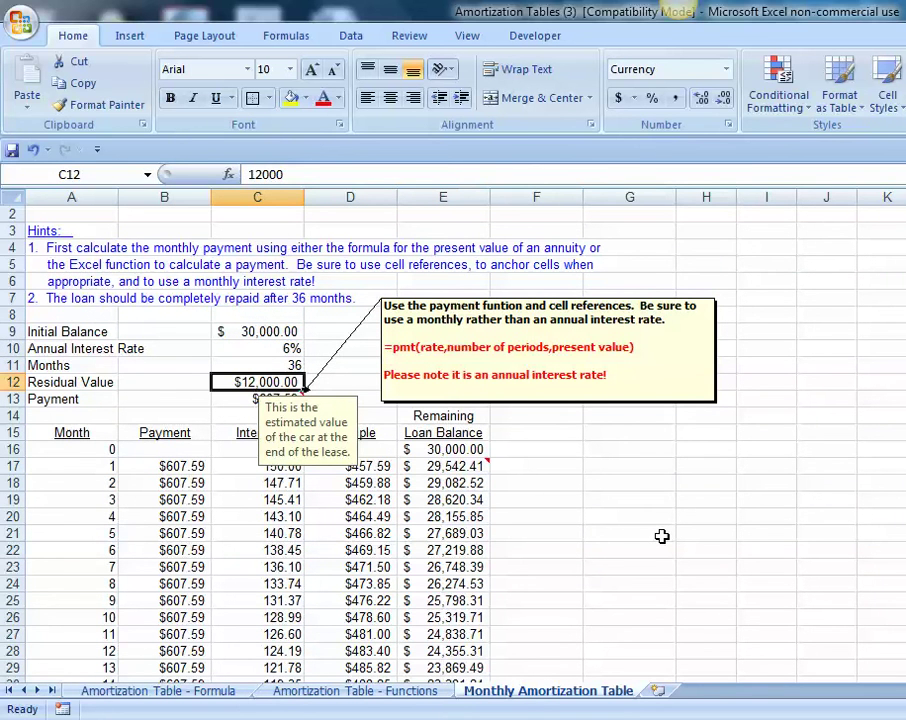
Step: Change residual value C12 to 5000 and verify E52 ends at $5,000.00
{"action": "type", "text": "5000"}
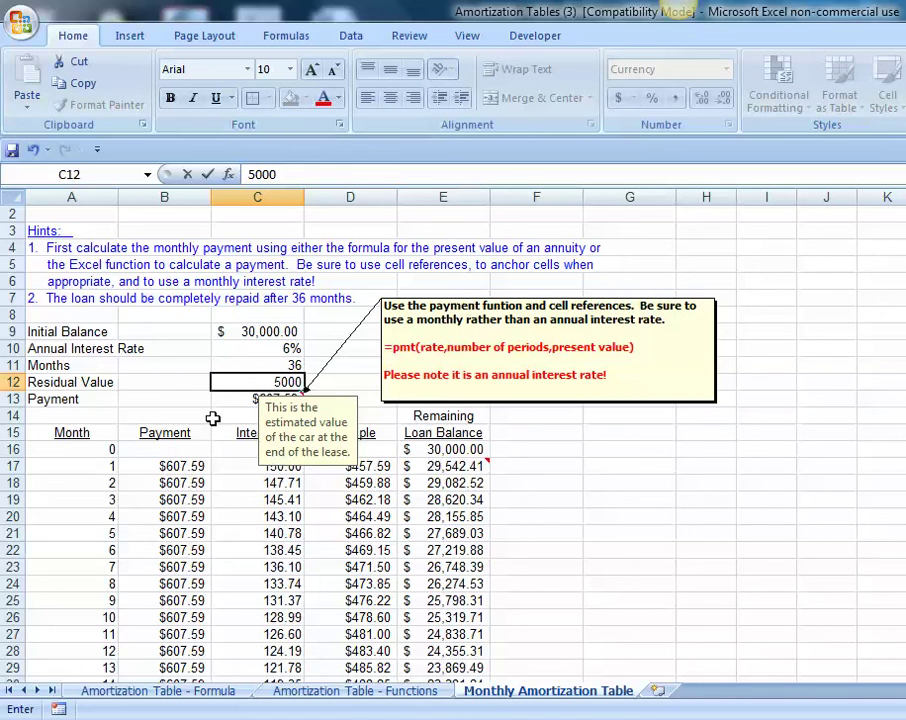
{"action": "key", "text": "Return"}
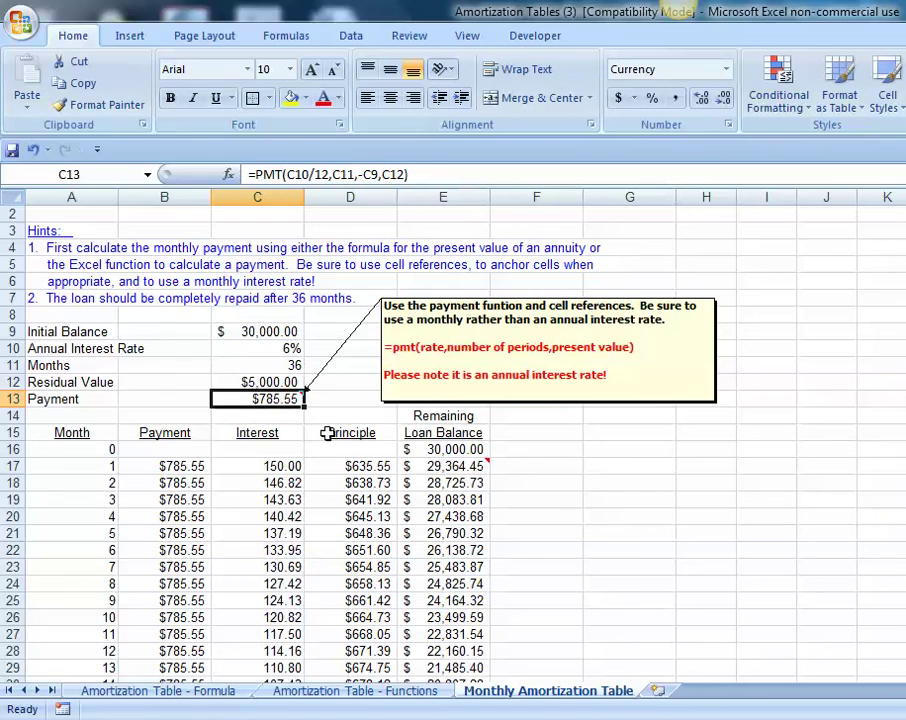
{"action": "scroll", "coordinate": [546, 481], "scroll_direction": "down", "scroll_amount": 9}
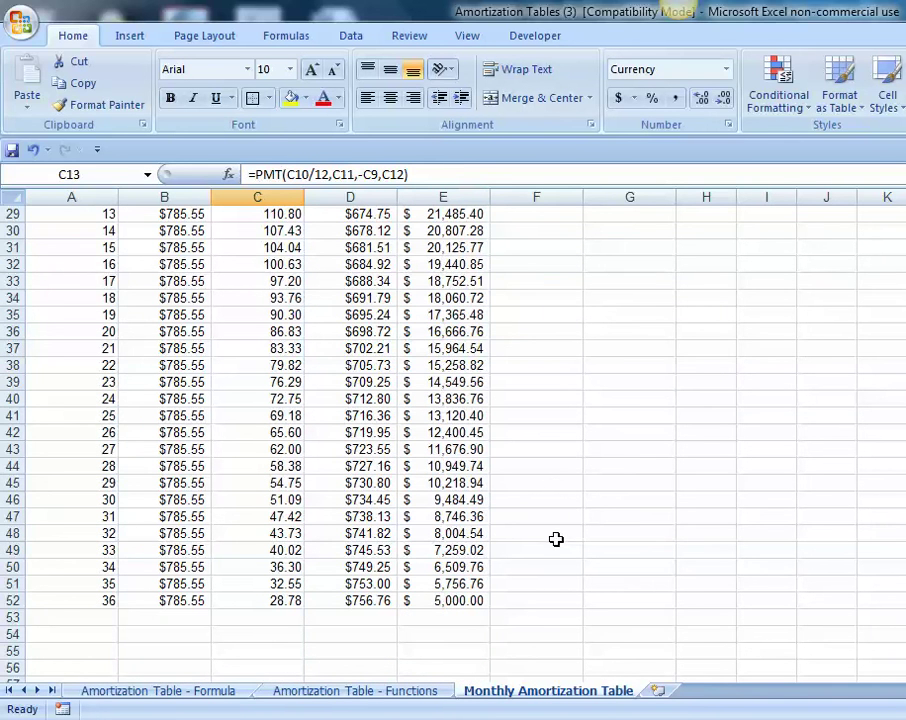
{"action": "left_click", "coordinate": [452, 600]}
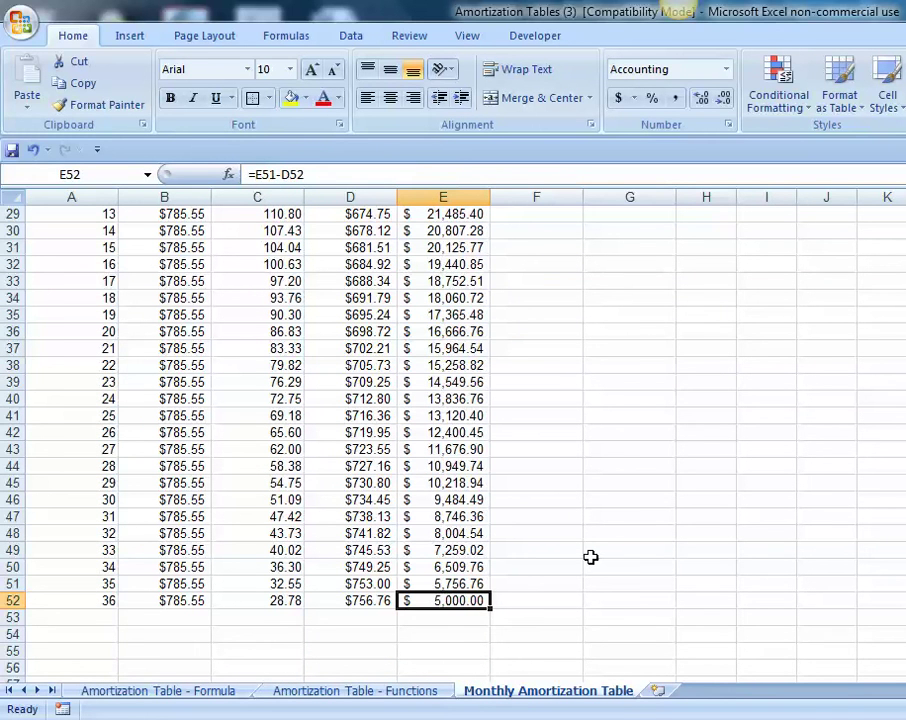